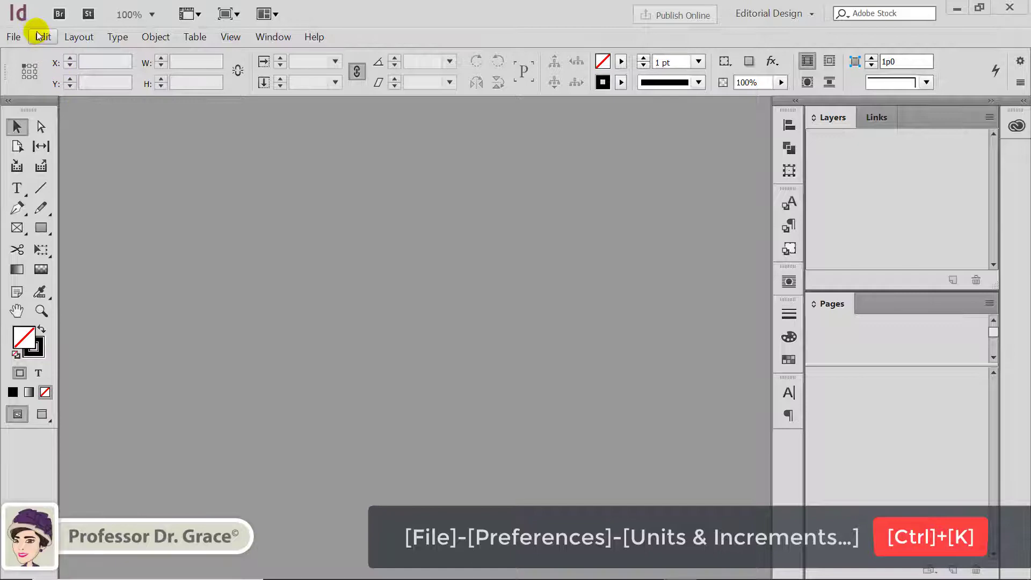
Step: Set the horizontal and vertical ruler units to Centimeters in the preferences, with stroke units in Points
click(42, 37)
mouse_move(154, 491)
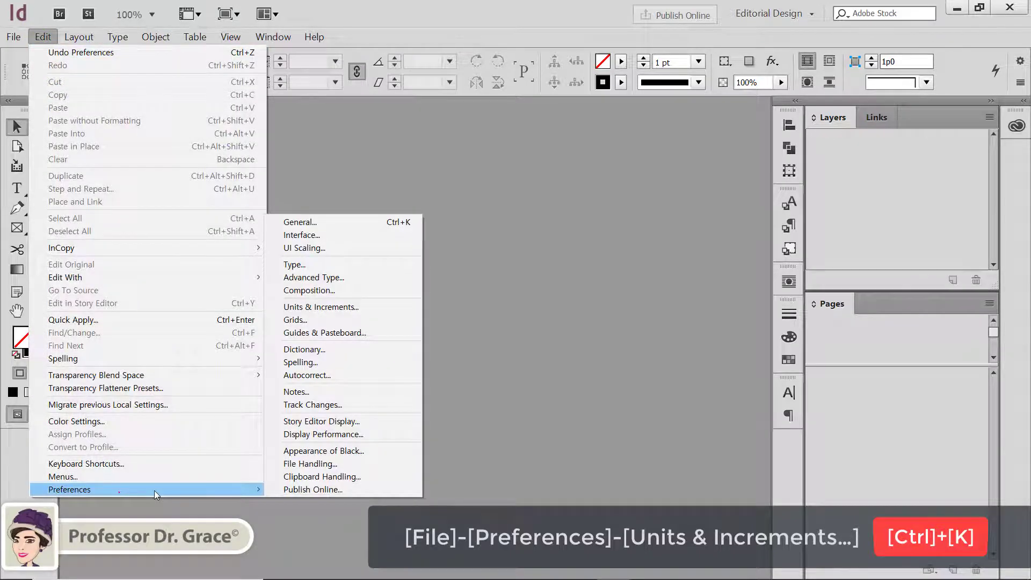
click(387, 308)
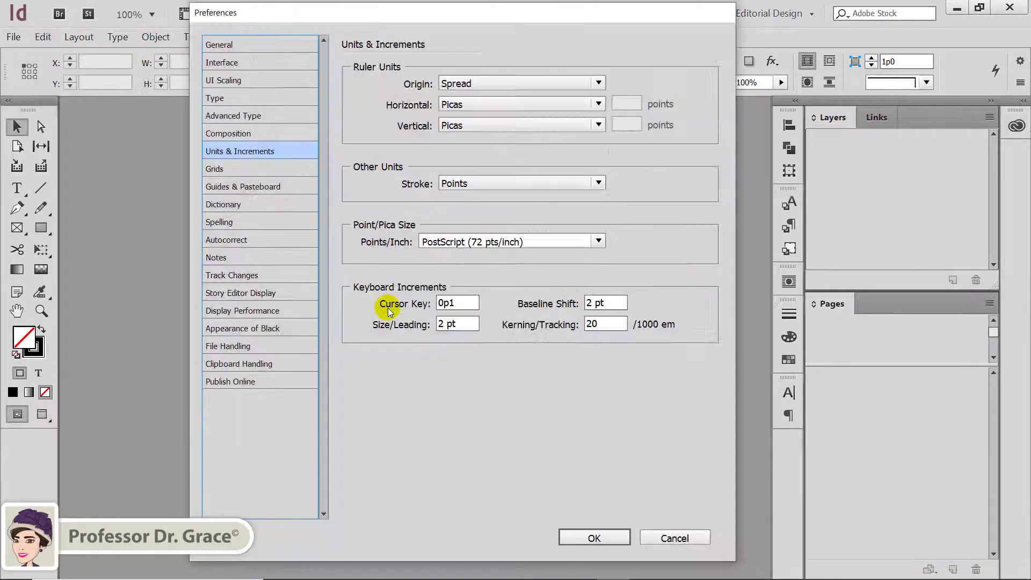
click(513, 105)
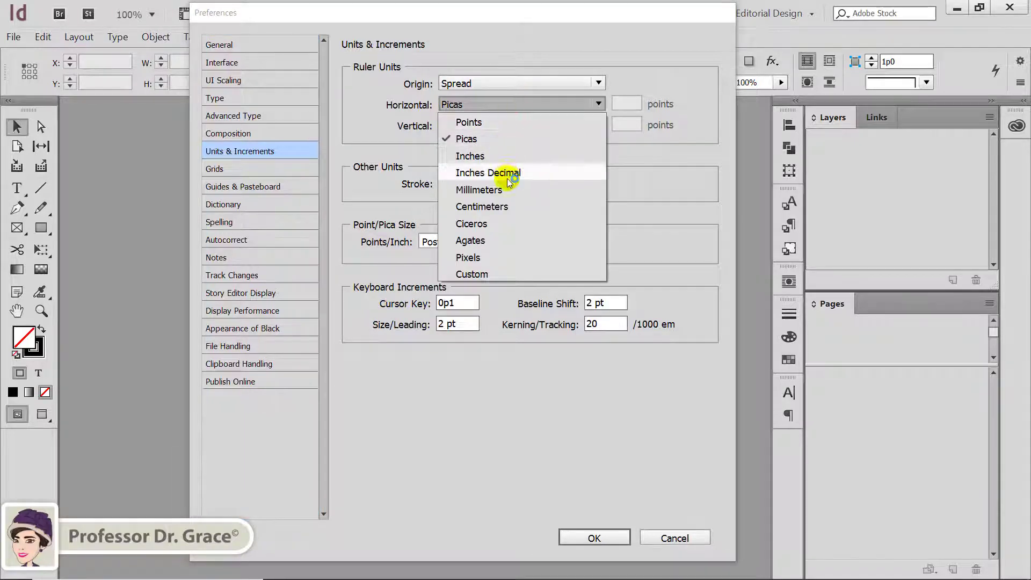
click(513, 206)
click(518, 127)
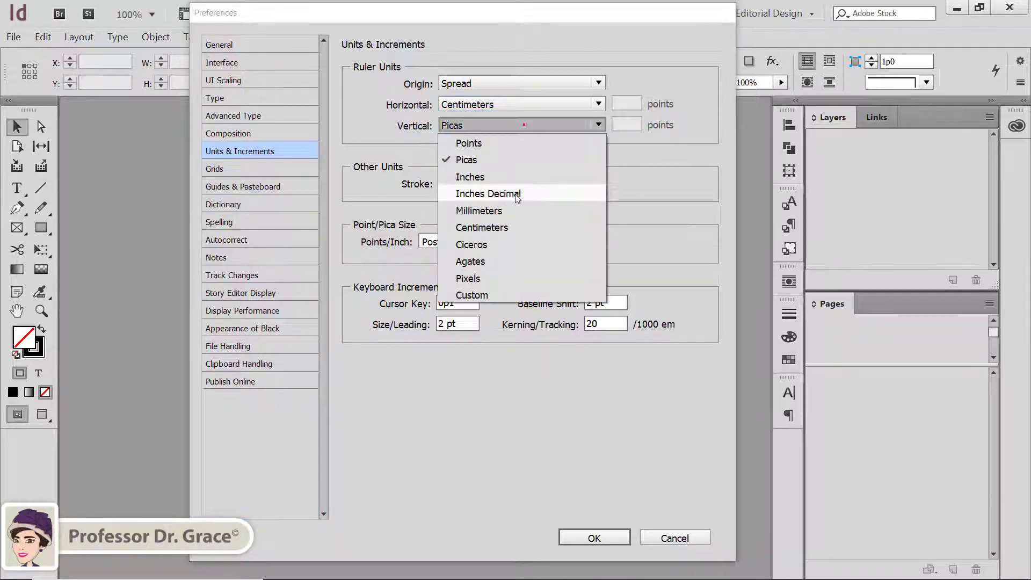
click(509, 226)
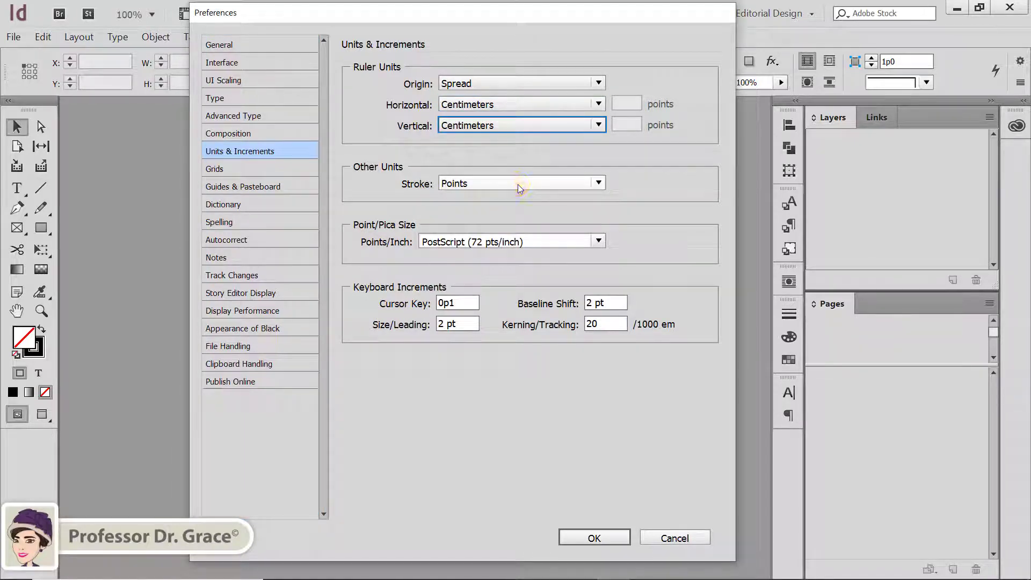
click(517, 185)
click(512, 207)
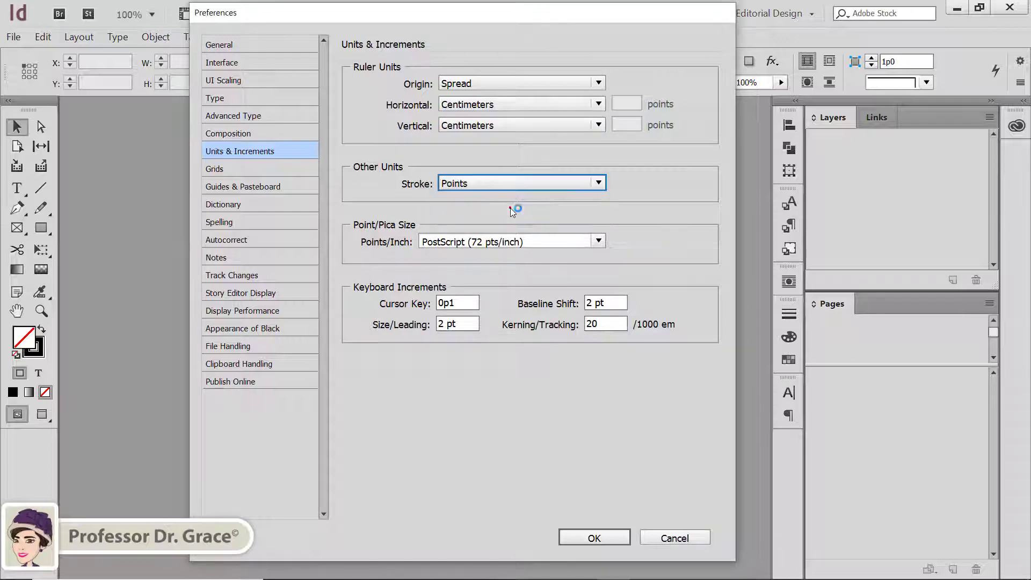
click(596, 538)
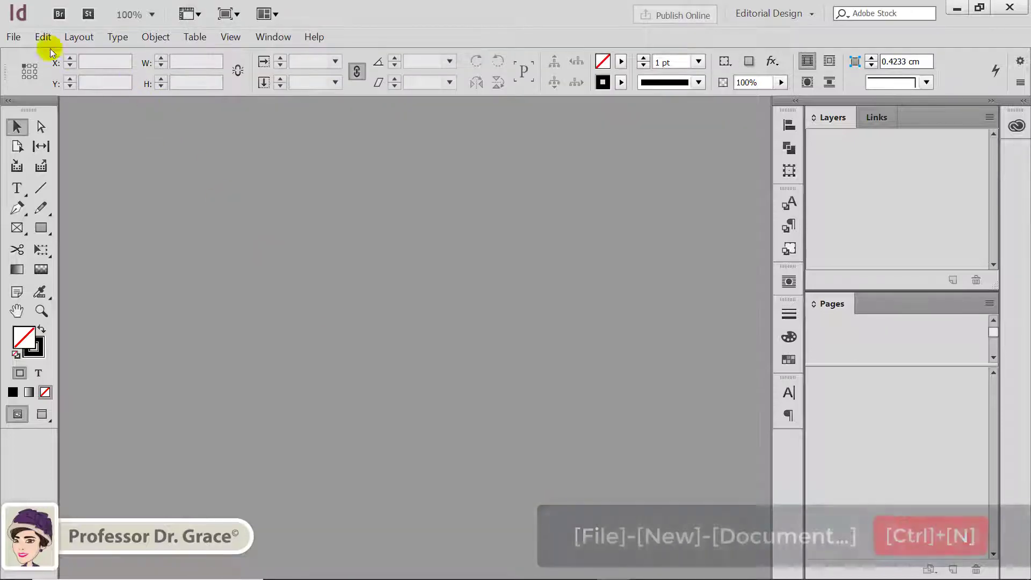
Step: Start a new document with Print intent and the A4 page size
click(13, 37)
mouse_move(15, 54)
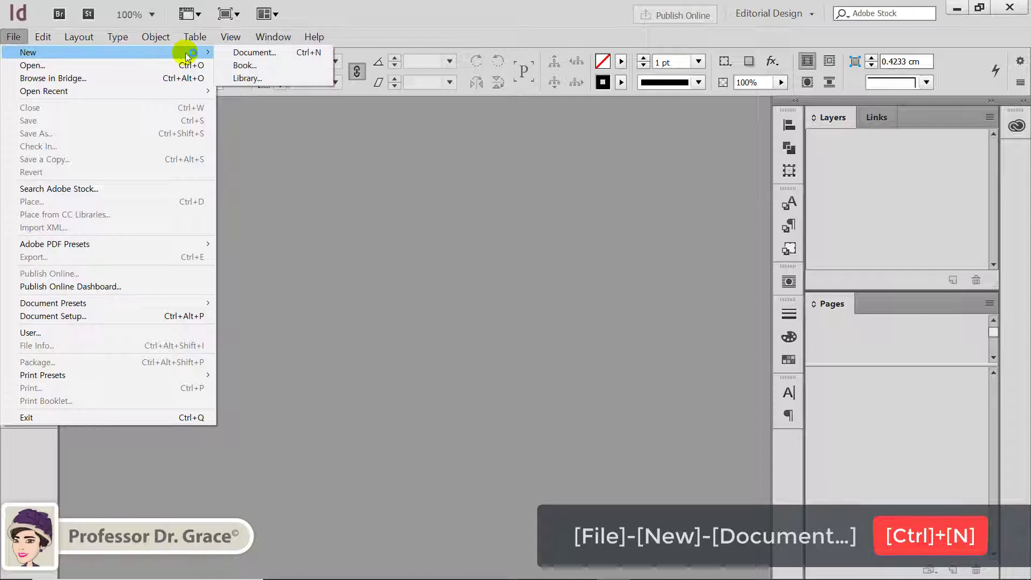
click(250, 52)
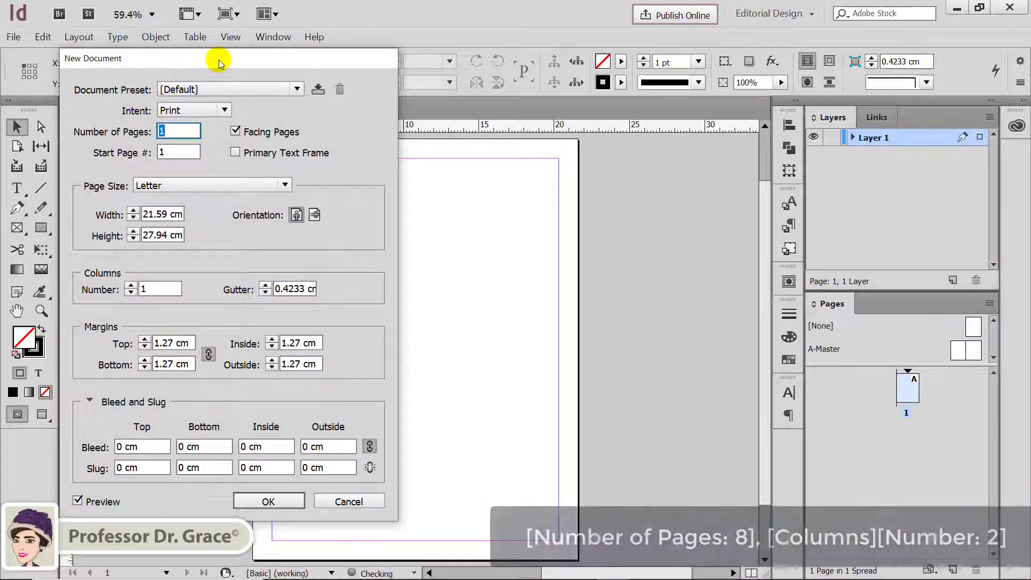
drag(243, 64, 168, 20)
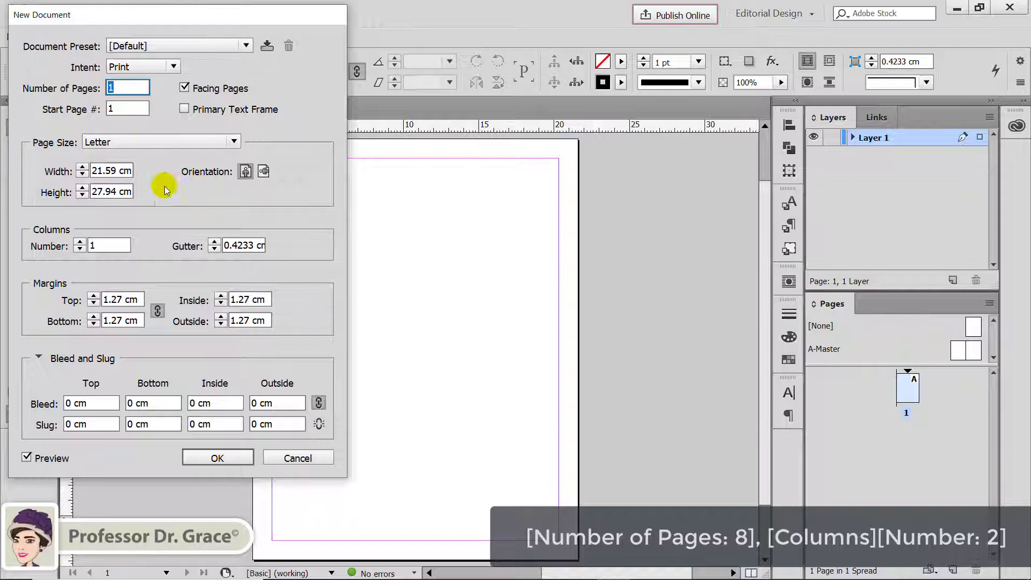
click(167, 67)
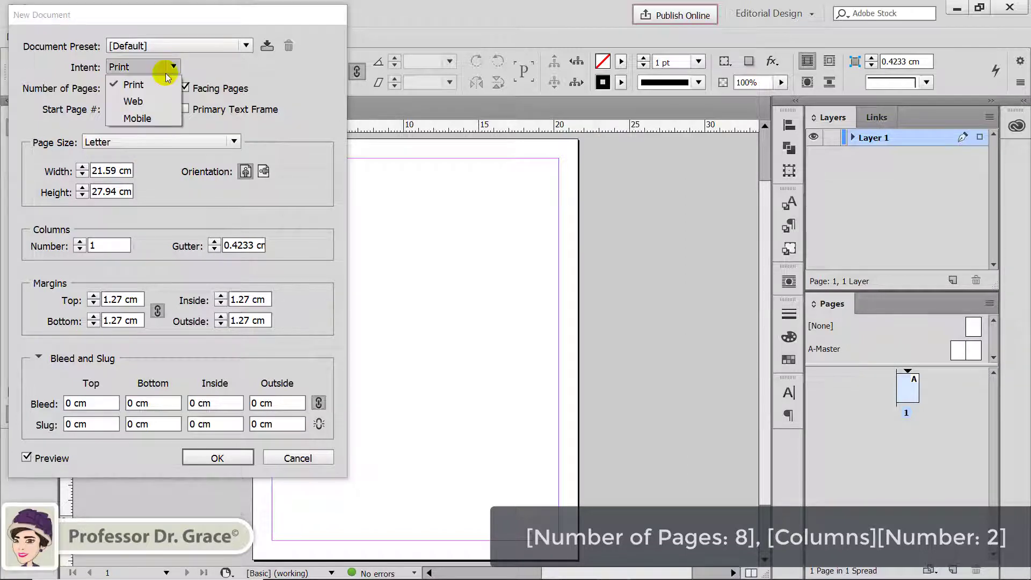
click(166, 81)
click(158, 140)
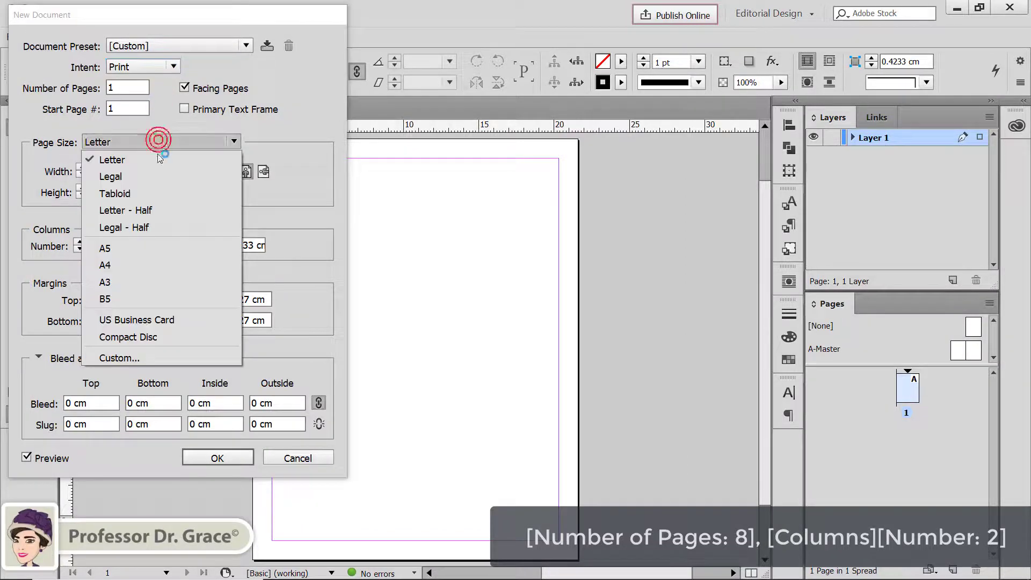
click(157, 265)
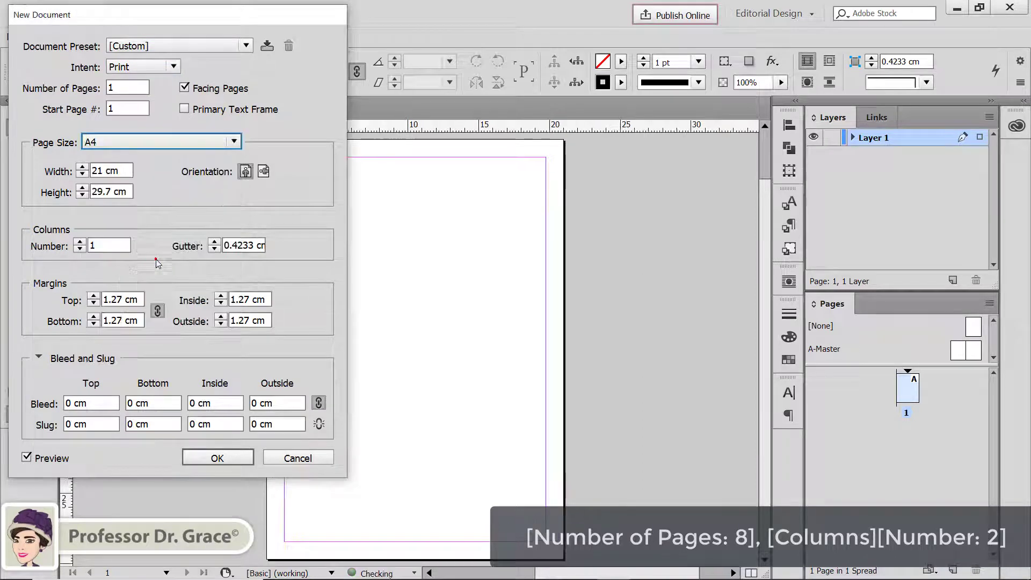
Step: Set the new document to 8 pages with 2 columns
double_click(126, 86)
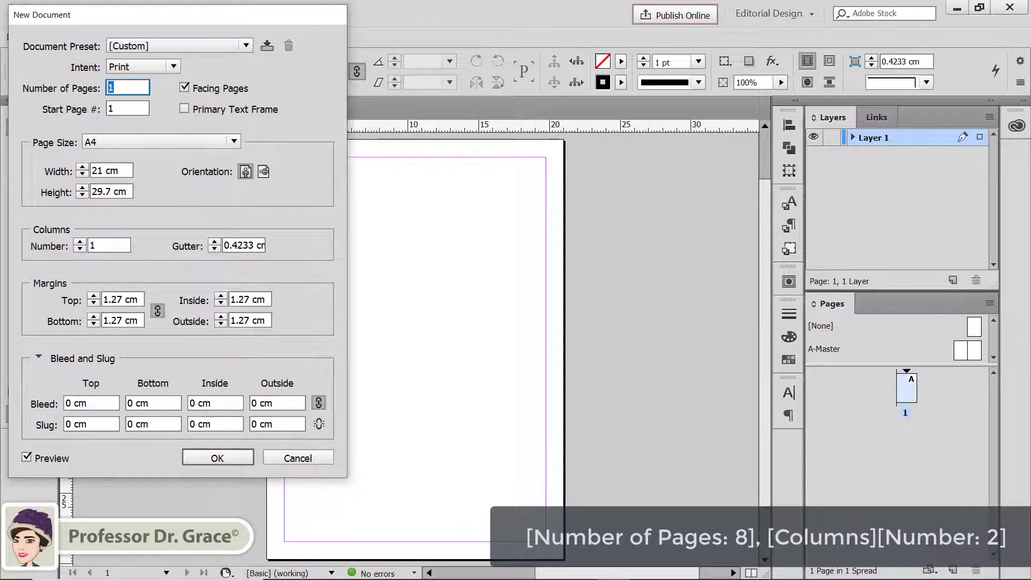
click(106, 245)
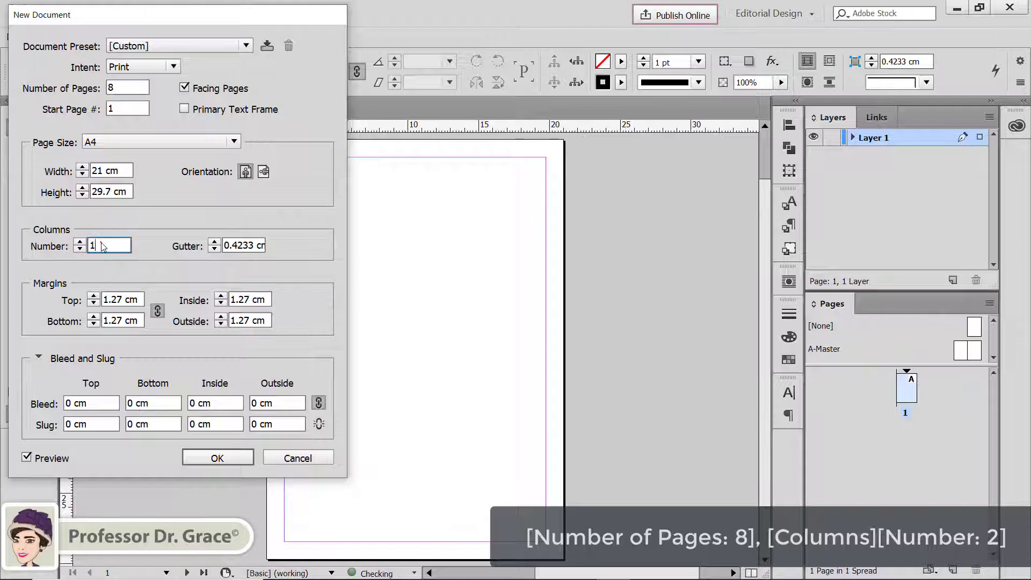
double_click(107, 245)
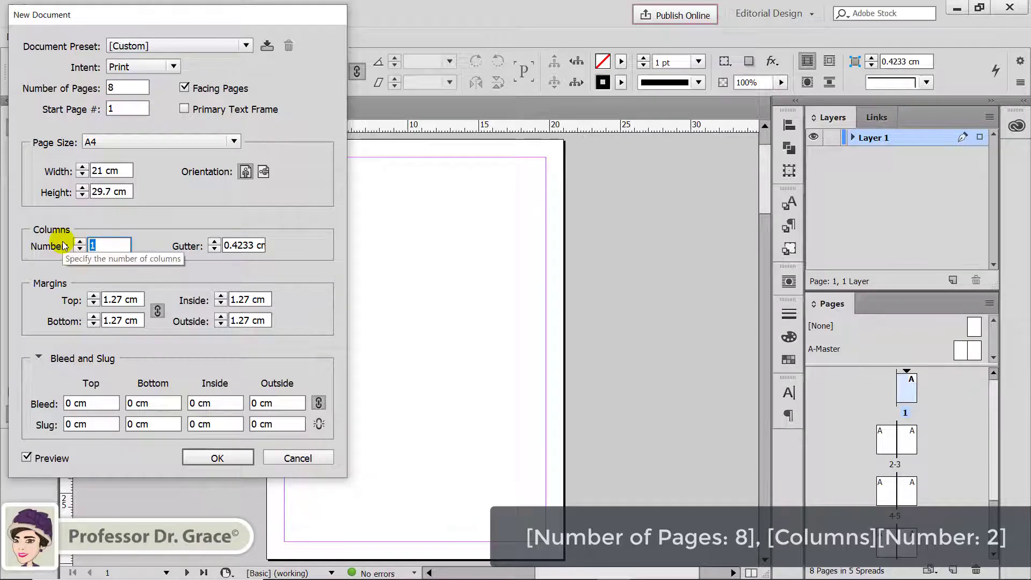
text(2)
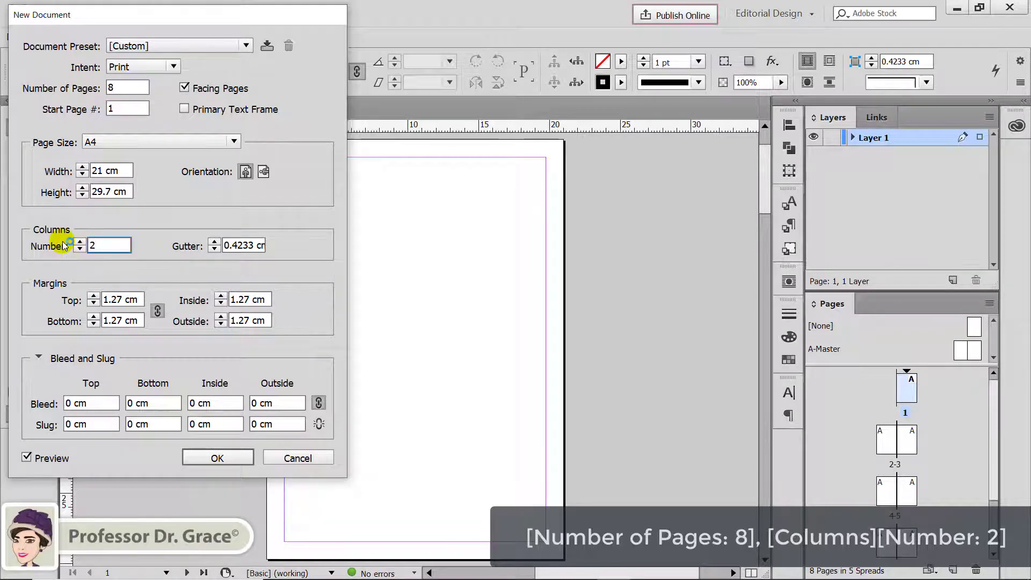
Step: Set the top, inside and outside margins to 2 cm, and the unlinked bottom margin to 1.5 cm
click(134, 300)
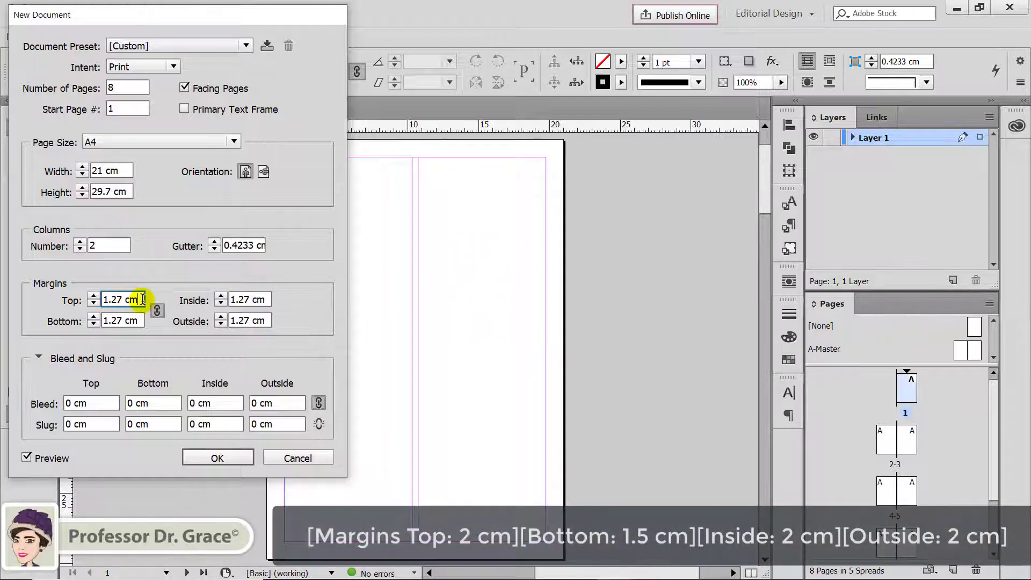
text(2)
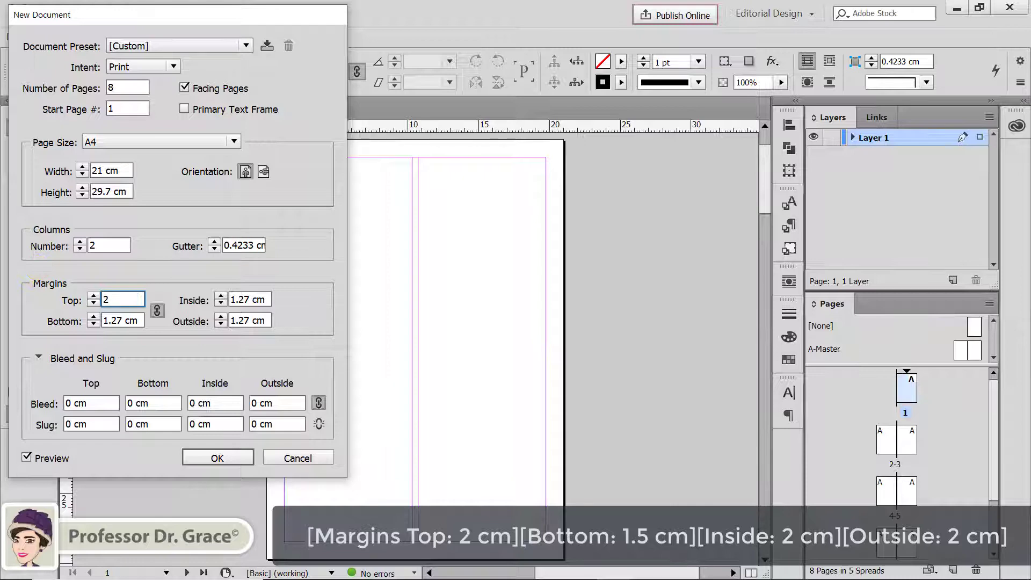
click(125, 322)
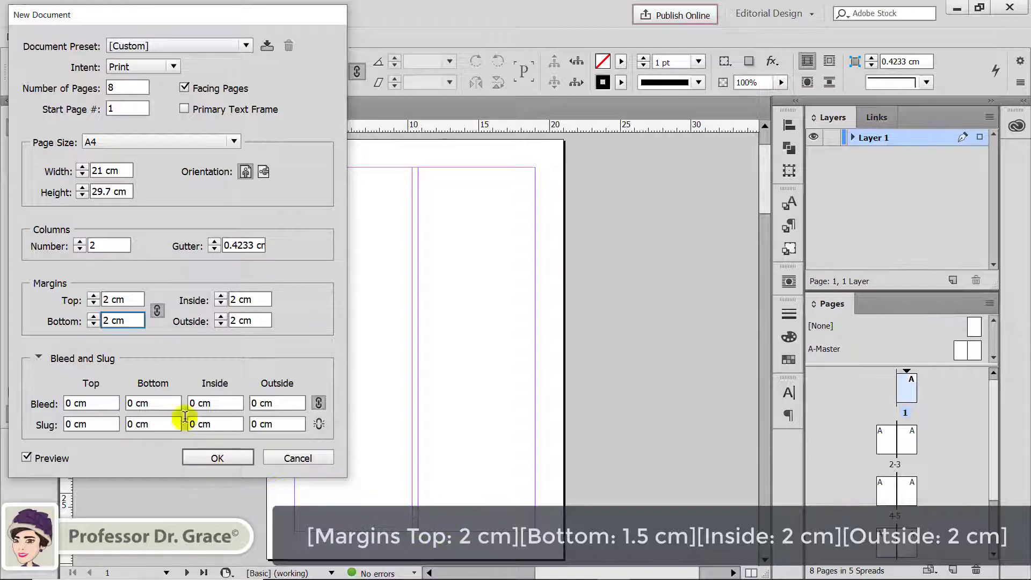
click(156, 310)
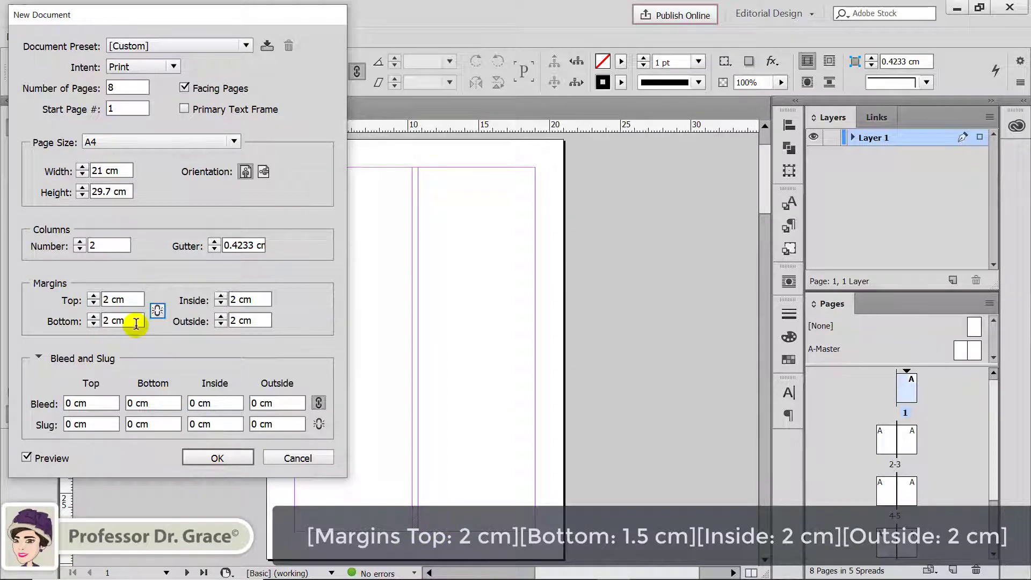
drag(112, 321, 92, 320)
text(1.5)
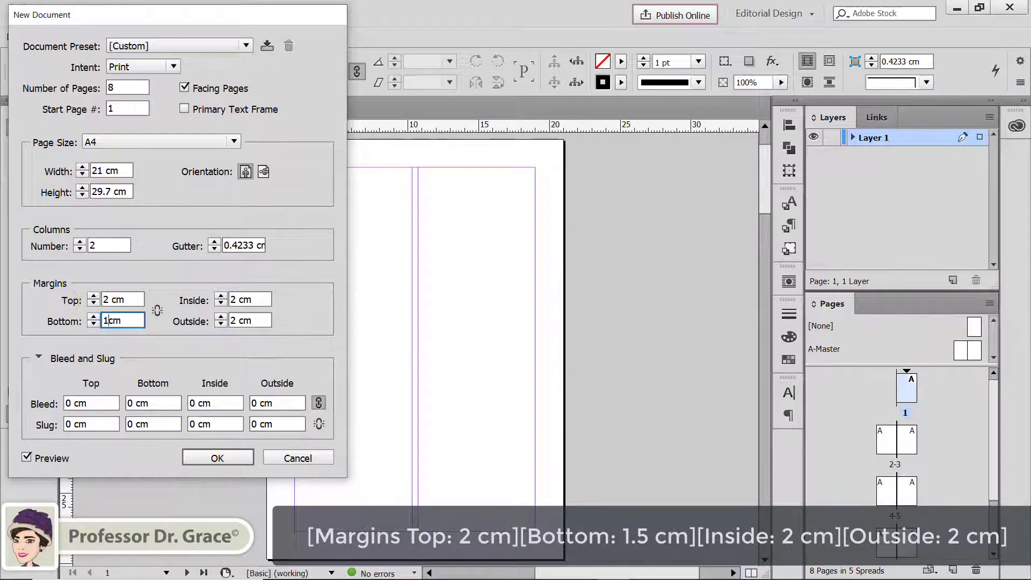
Step: Set the bleed to 0.25 cm on all sides and the outside slug to 10 cm, with portrait orientation
click(149, 401)
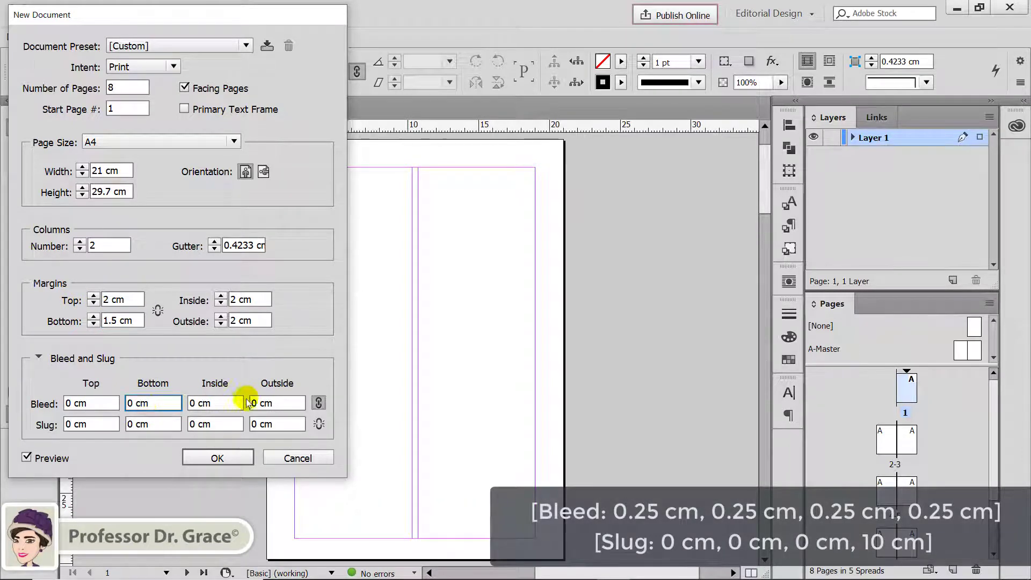
double_click(70, 404)
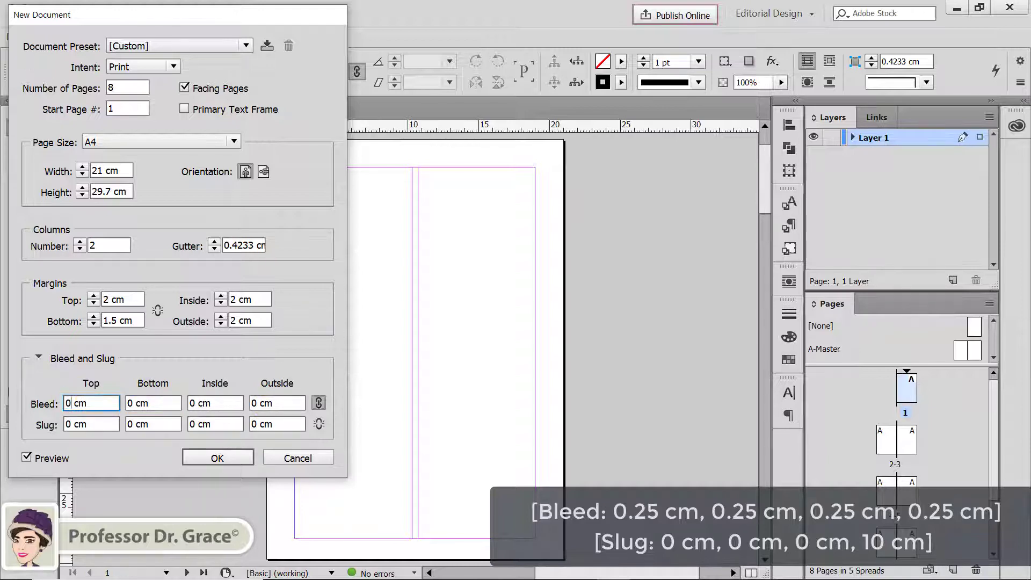
click(94, 425)
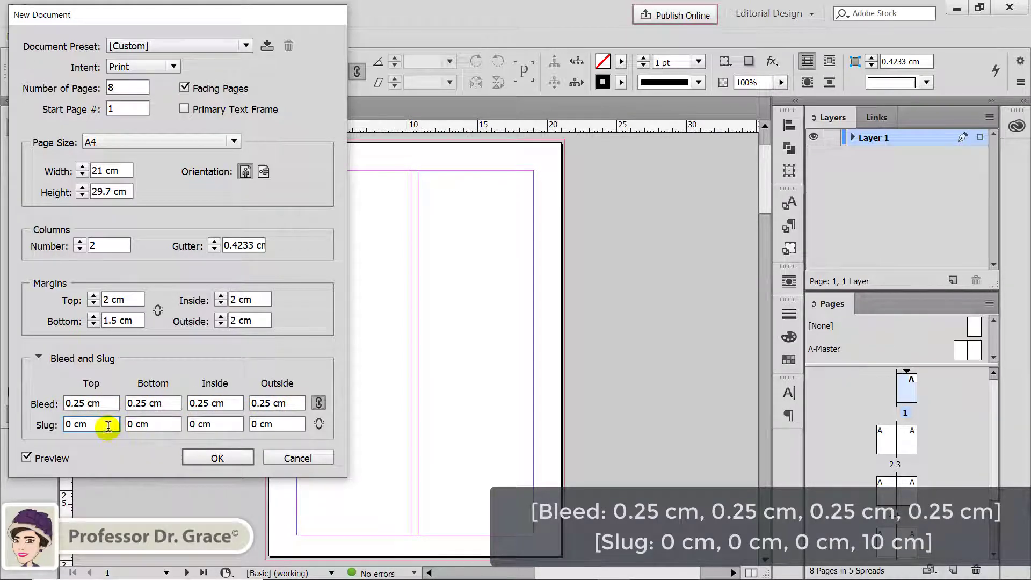
drag(257, 423, 243, 423)
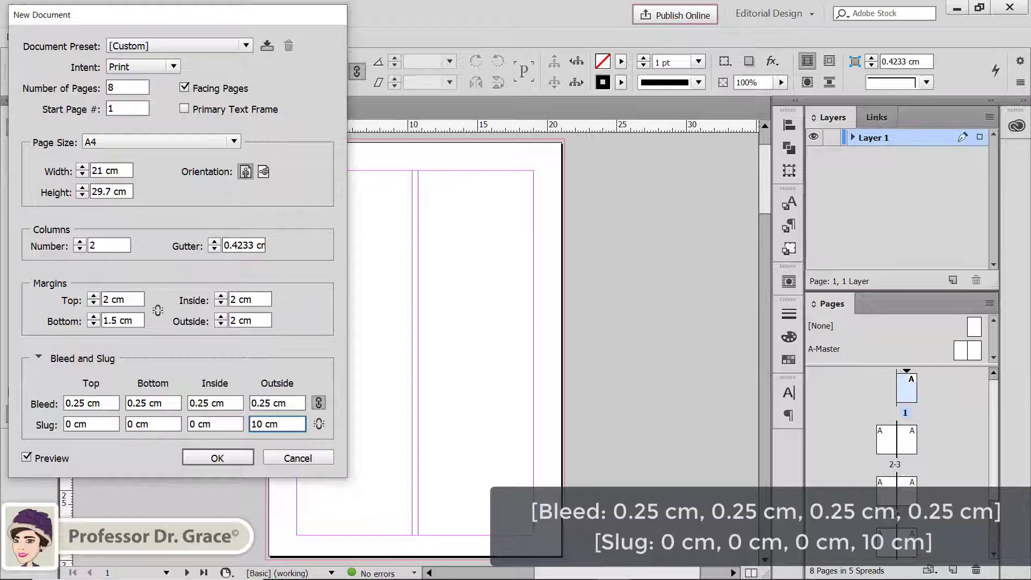
click(301, 403)
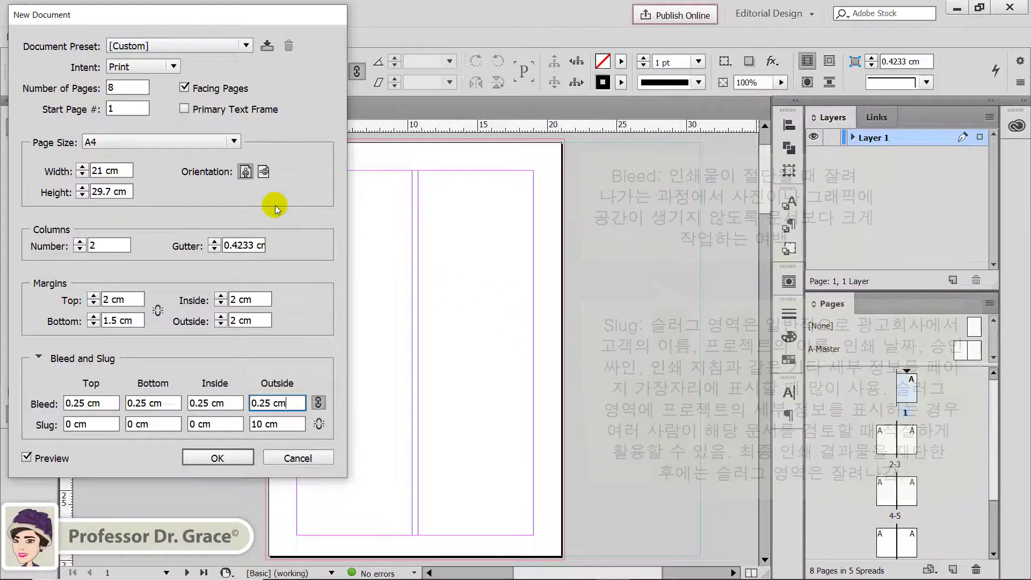
click(245, 171)
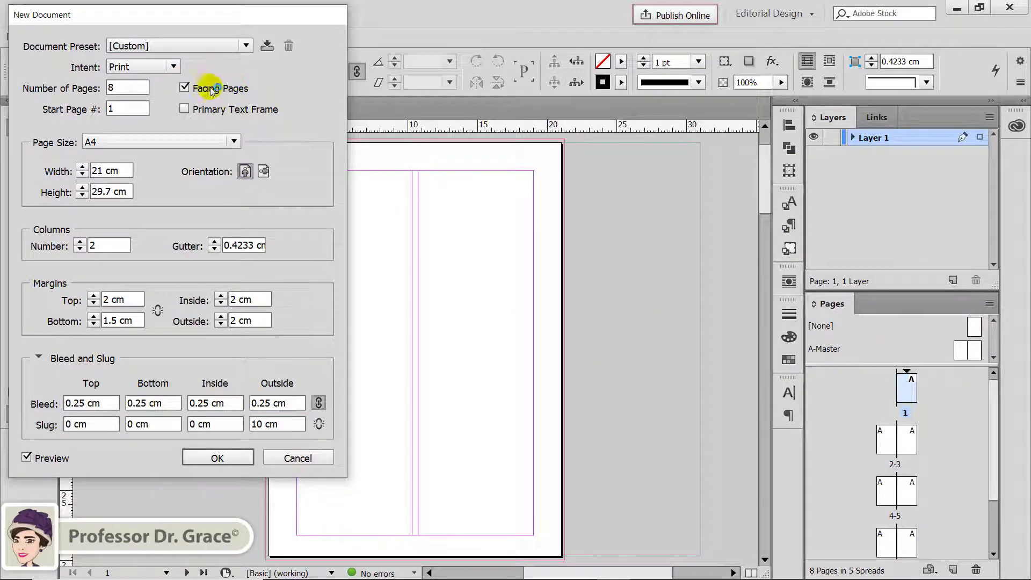
Step: Save the settings as a document preset named Magazine and create the document with that preset
click(267, 48)
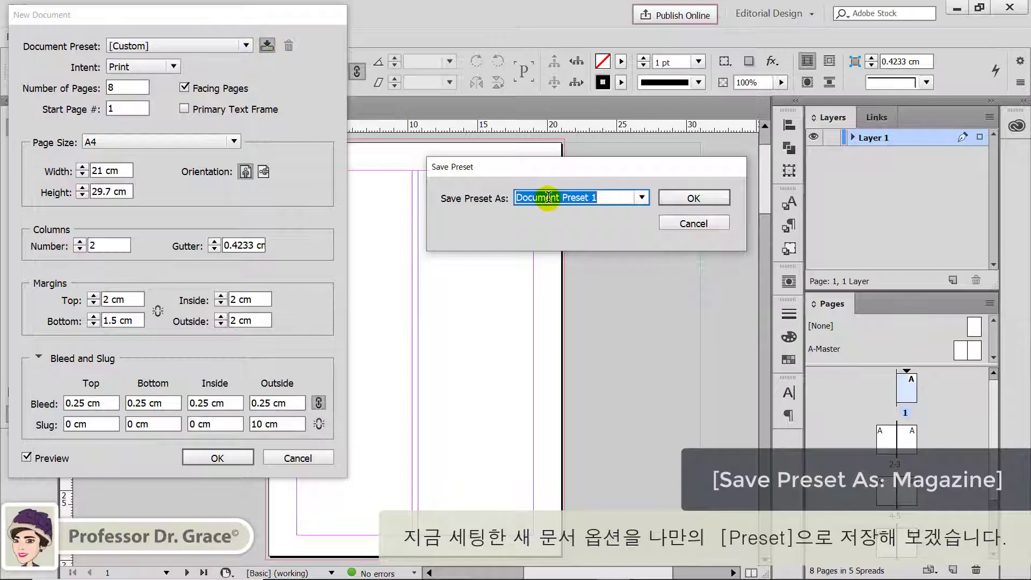
text(Magazine)
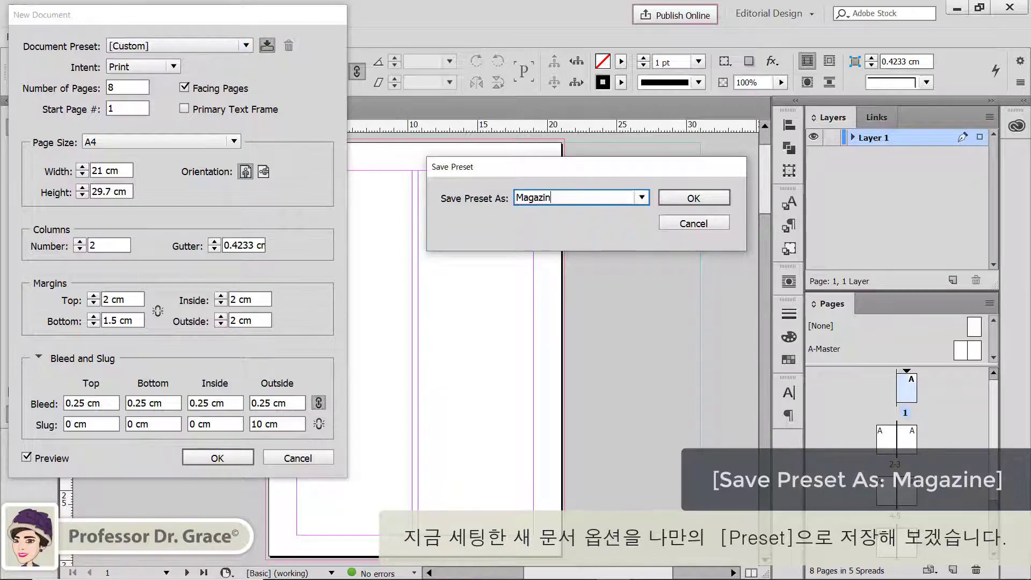
click(694, 197)
click(244, 47)
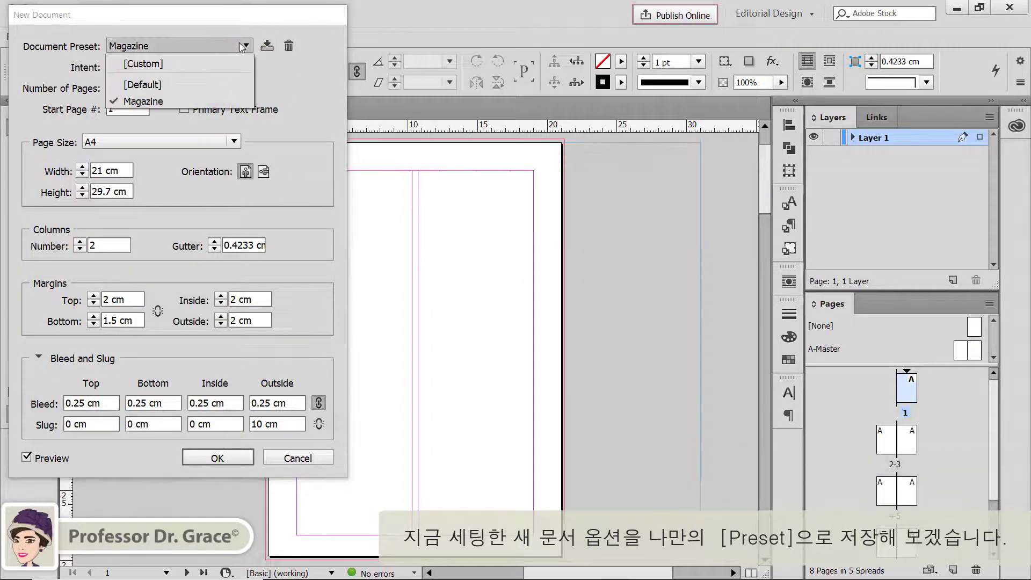
click(172, 102)
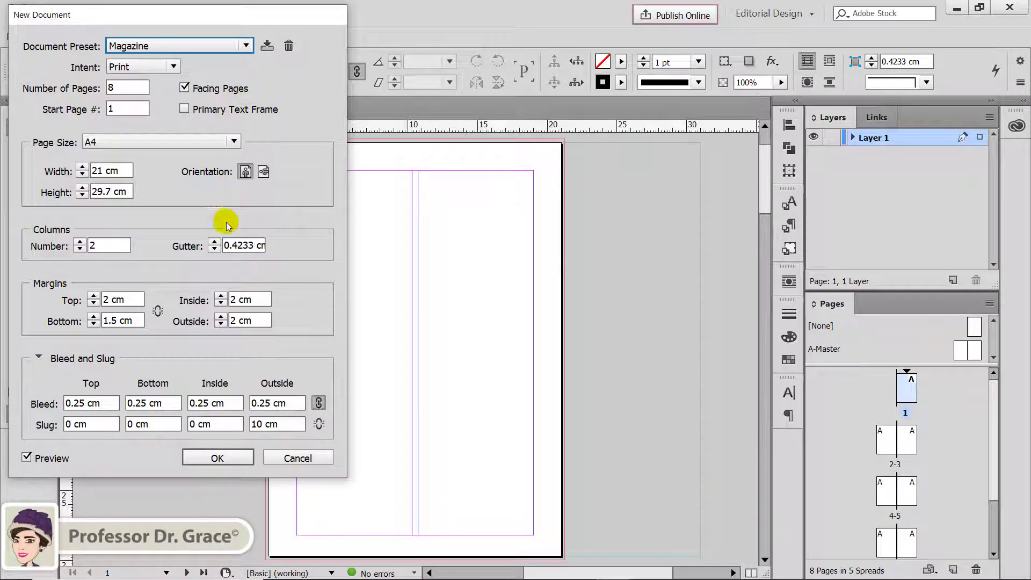
click(219, 457)
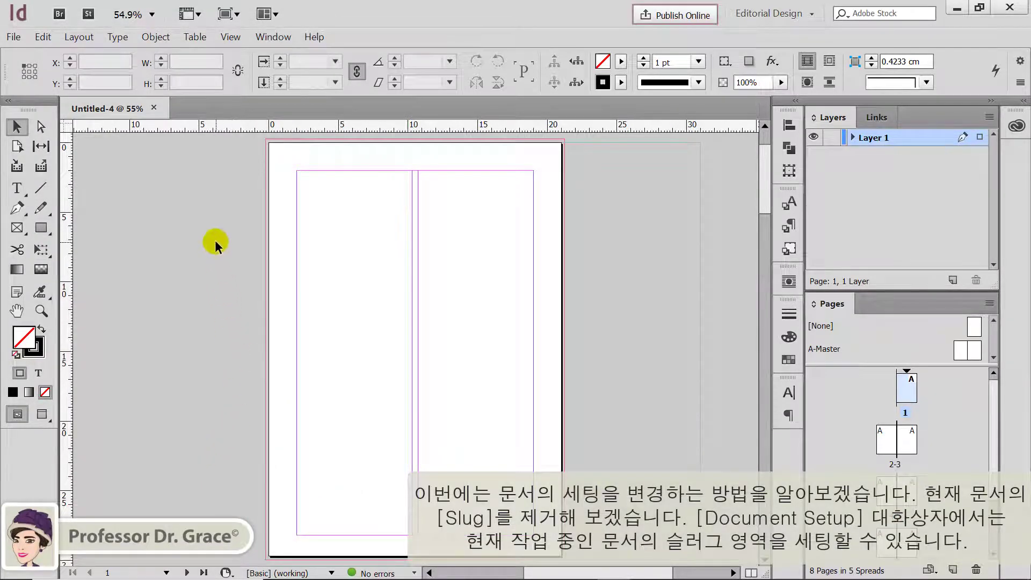
Step: Remove the slug from the current document by setting its outside slug to 0 cm in the document setup
click(14, 36)
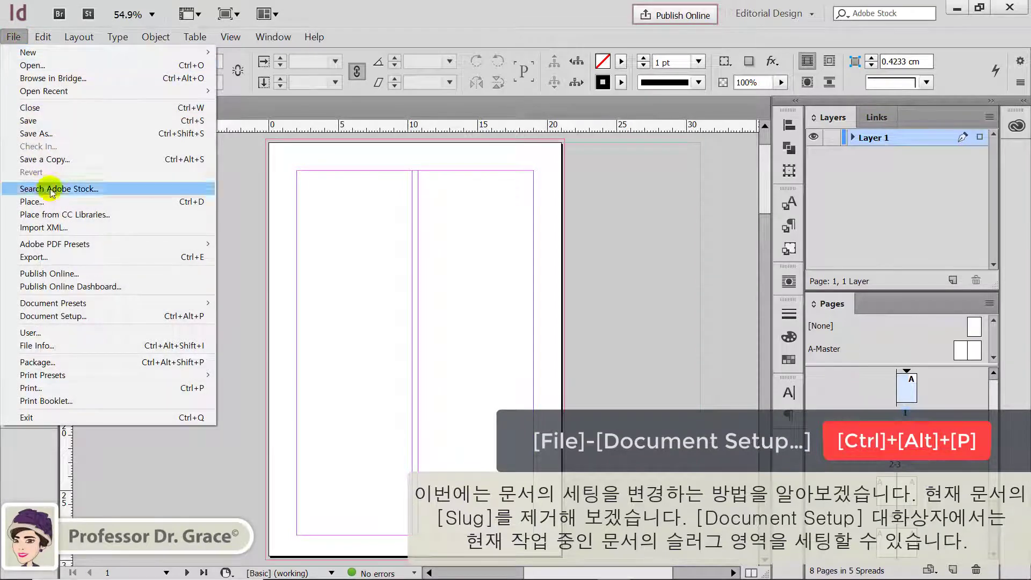
click(69, 316)
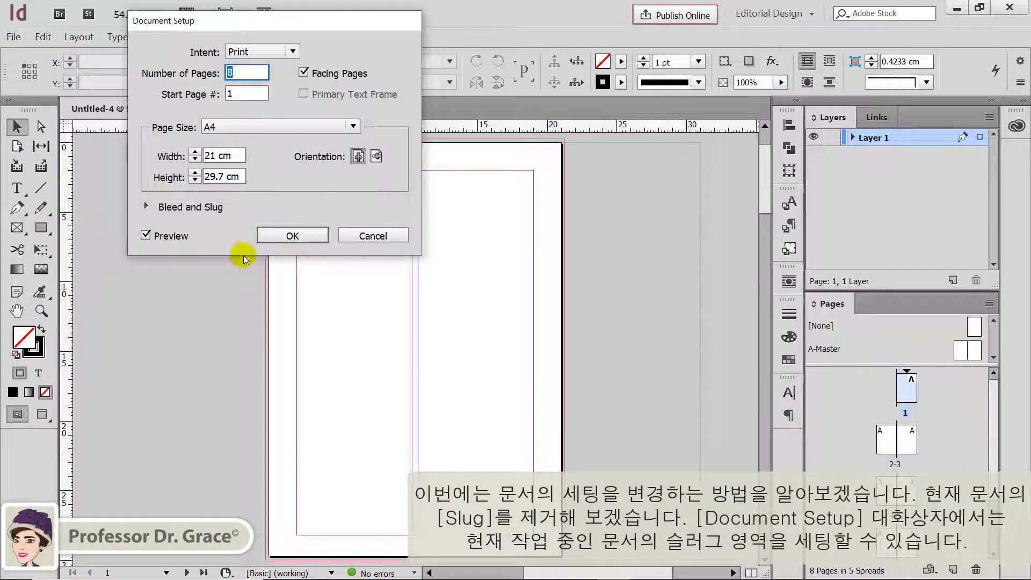
click(145, 208)
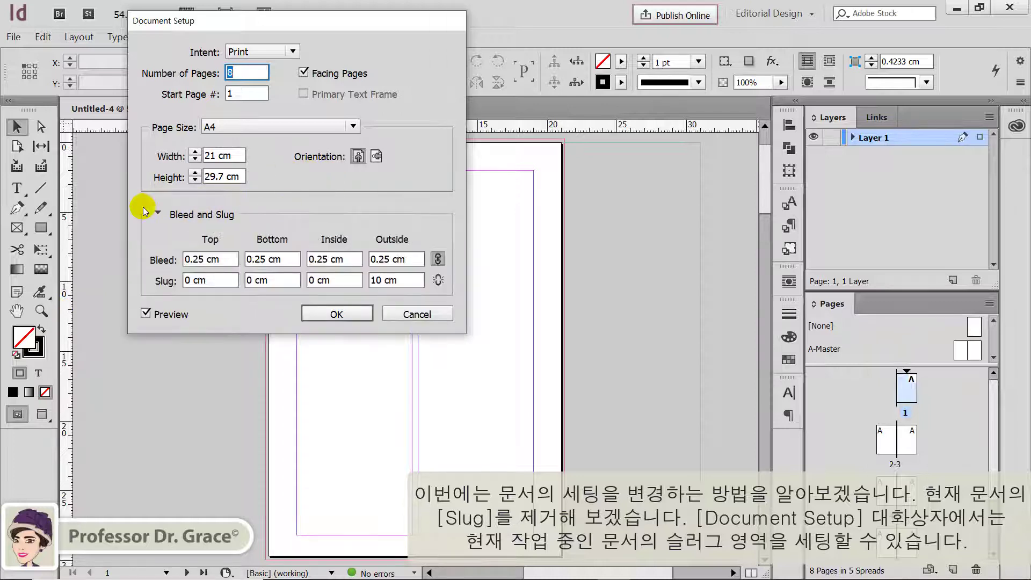
double_click(383, 281)
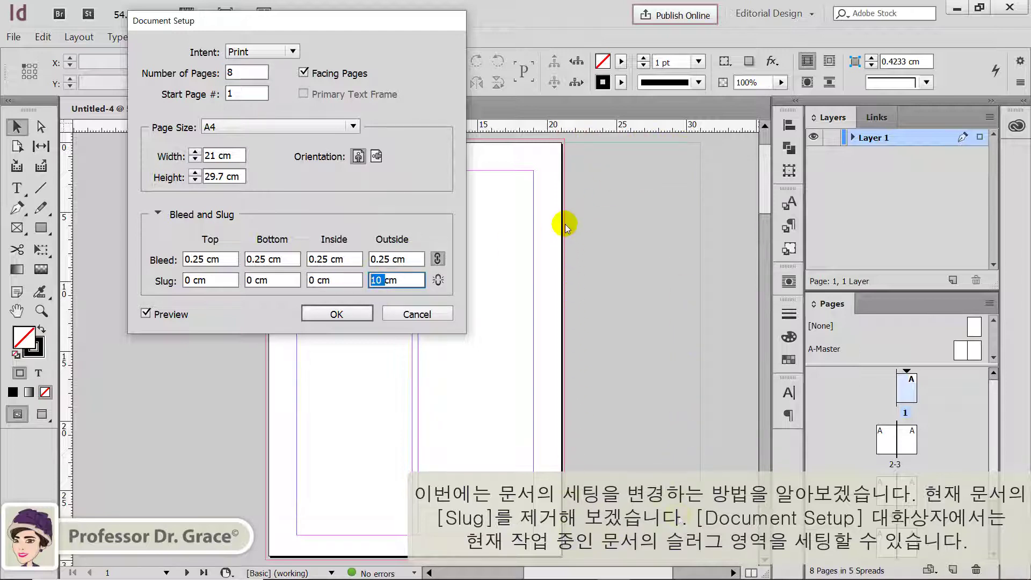
text(0)
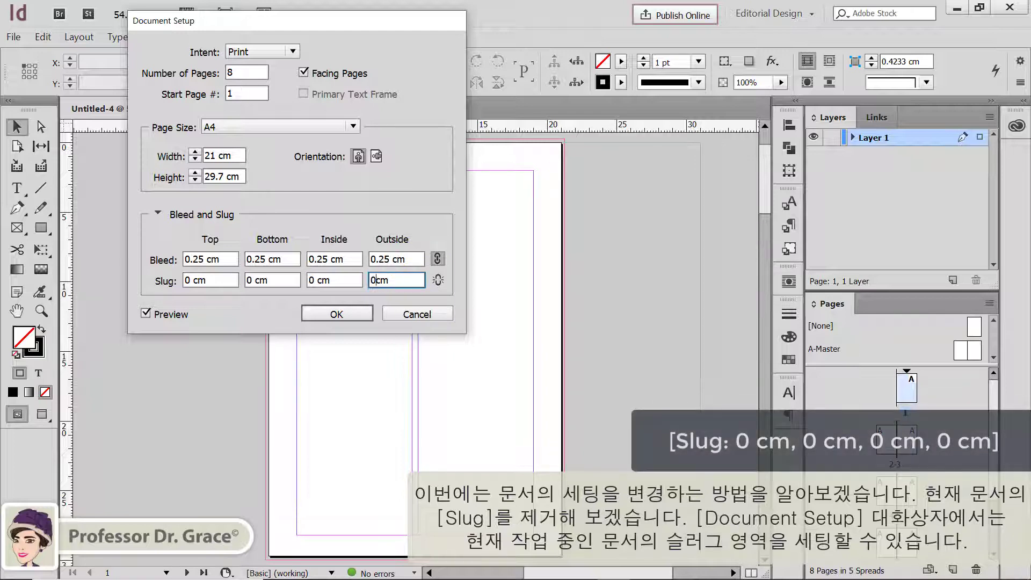
click(394, 263)
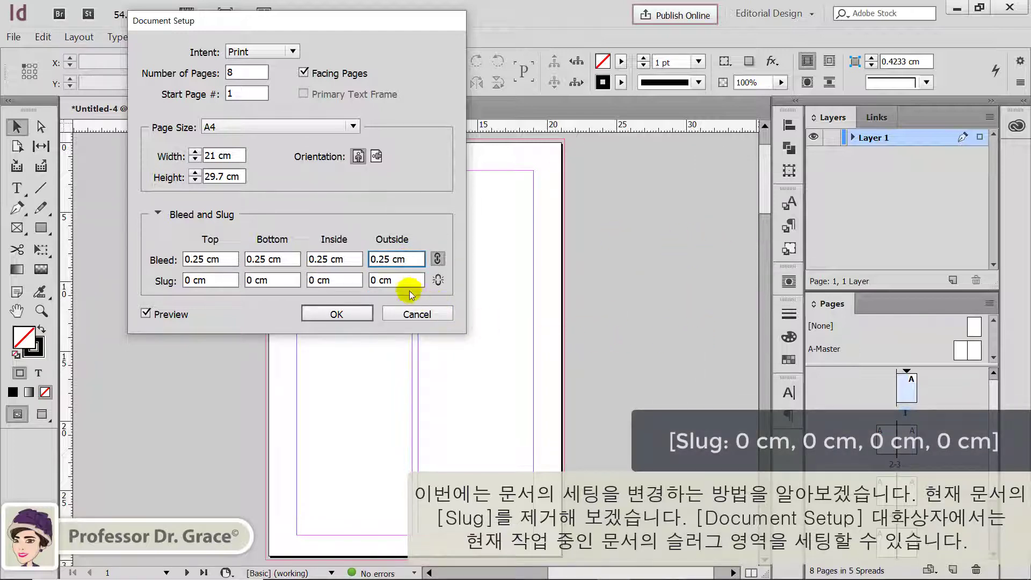
click(333, 316)
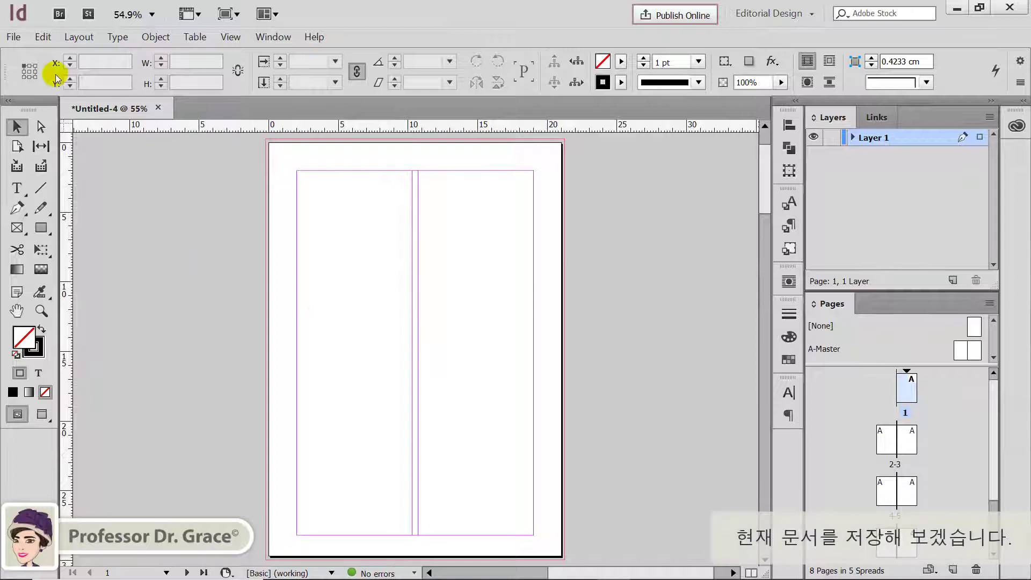
Step: Save the document as My Magazine.indd in the InDesign folder on the desktop
click(12, 37)
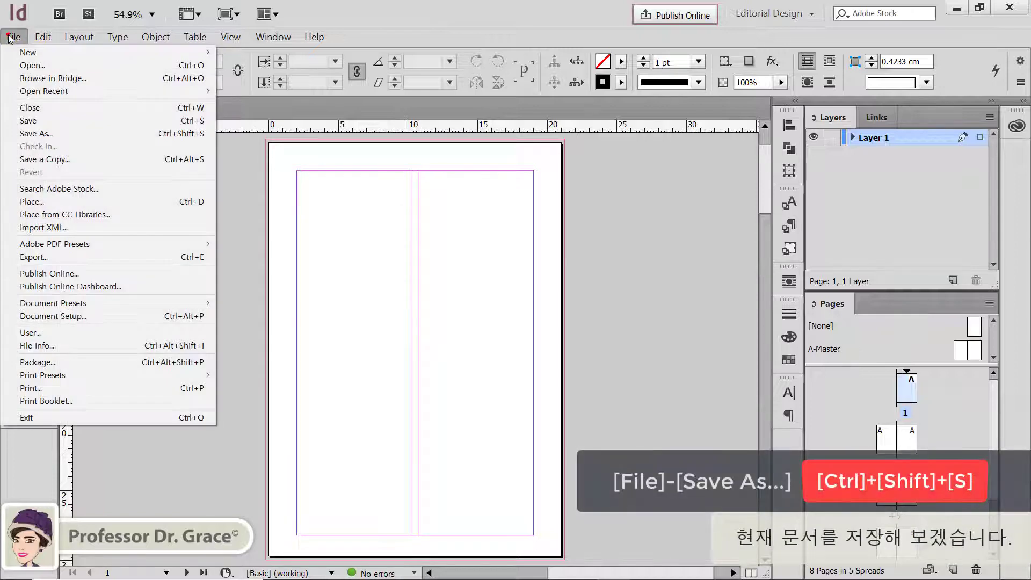
click(44, 134)
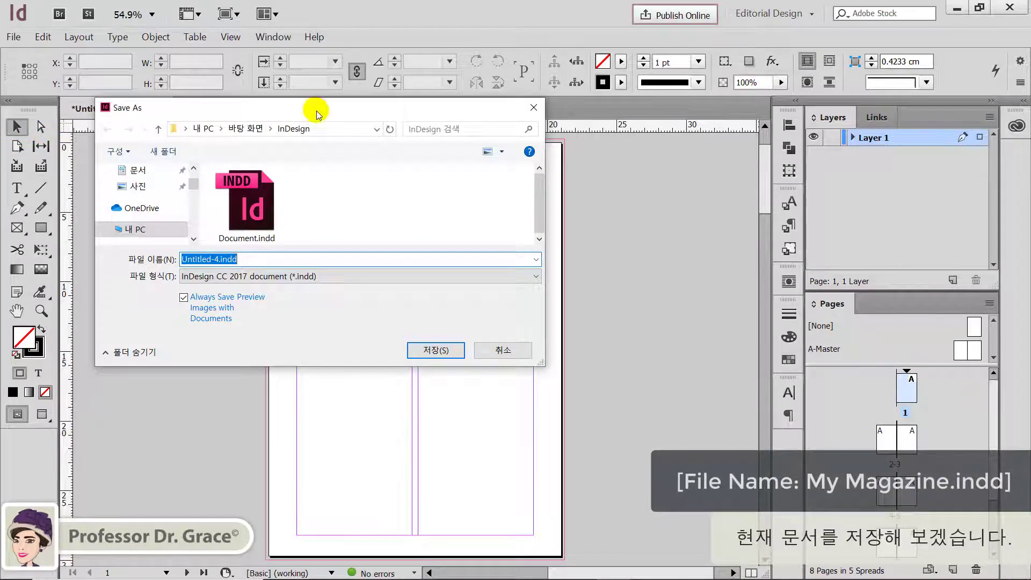
drag(317, 111, 439, 177)
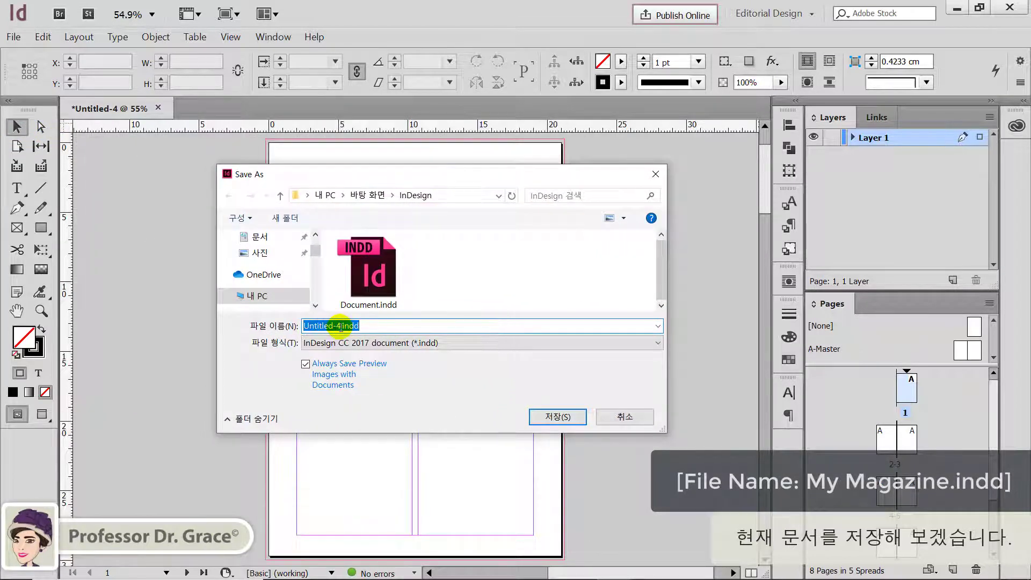
drag(341, 326, 226, 315)
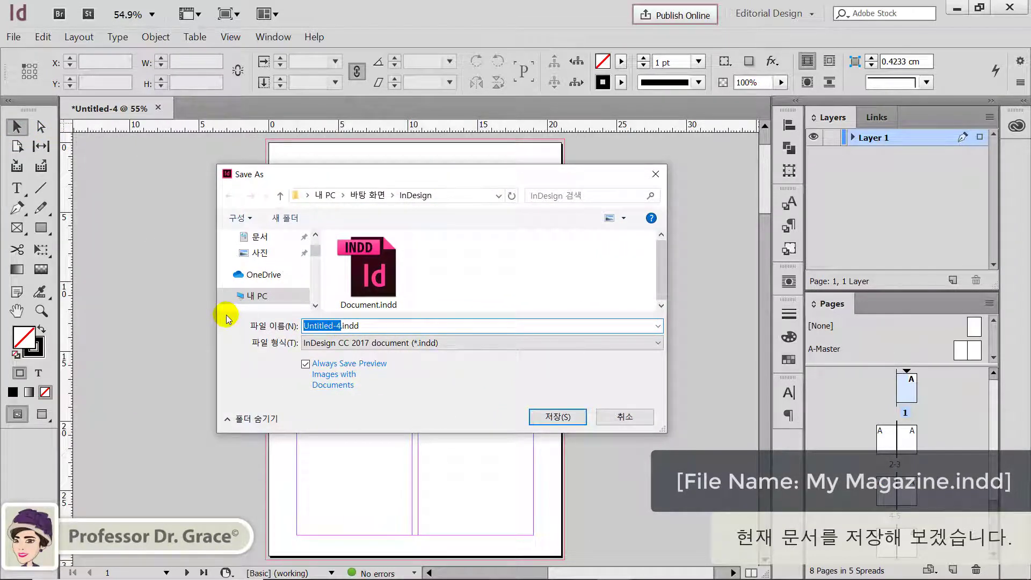
text(My Magazine)
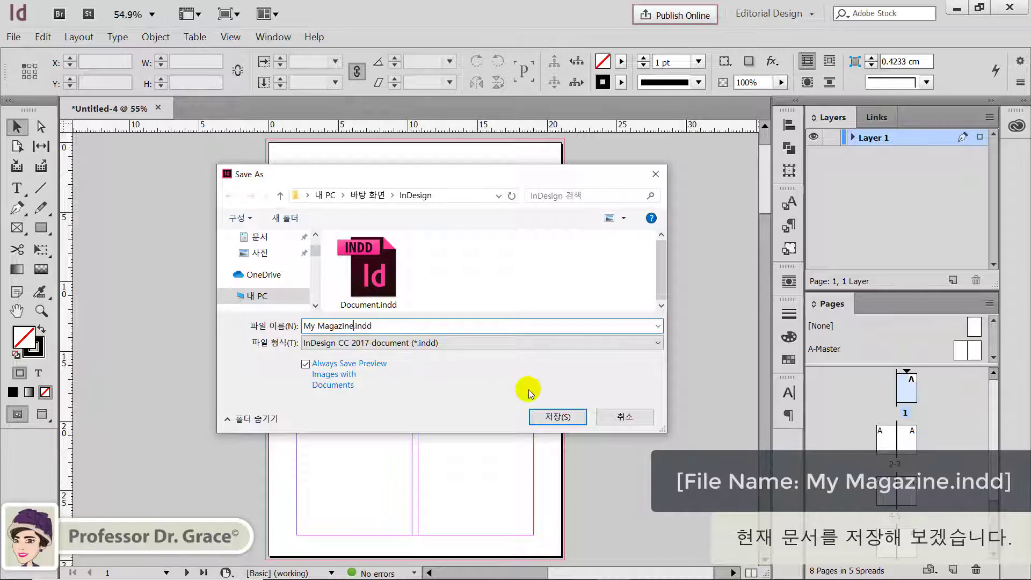
click(557, 416)
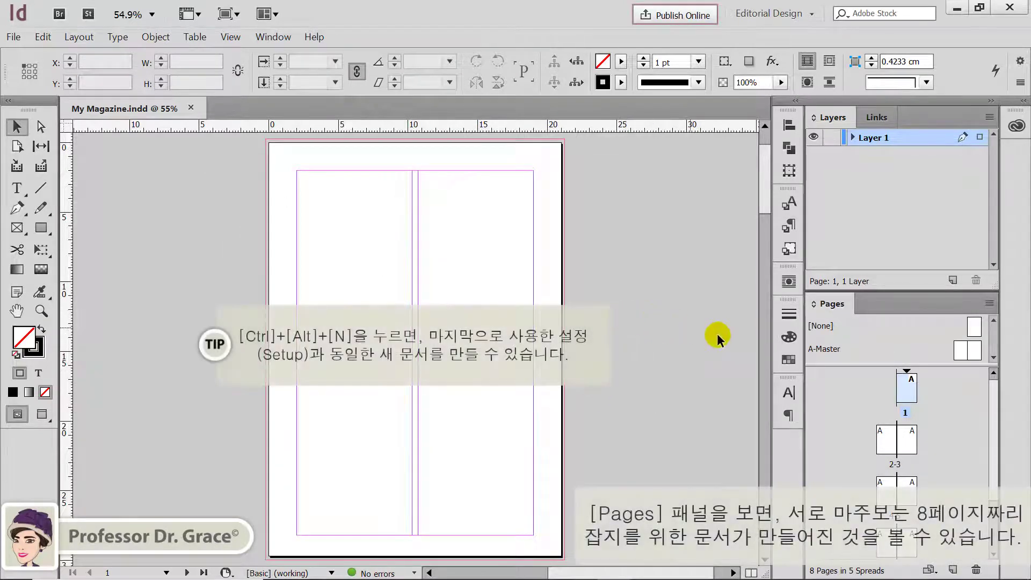
Step: Enlarge the Pages panel to fit all spreads and examine the facing-page layout by selecting the page thumbnails one by one
drag(889, 288, 881, 197)
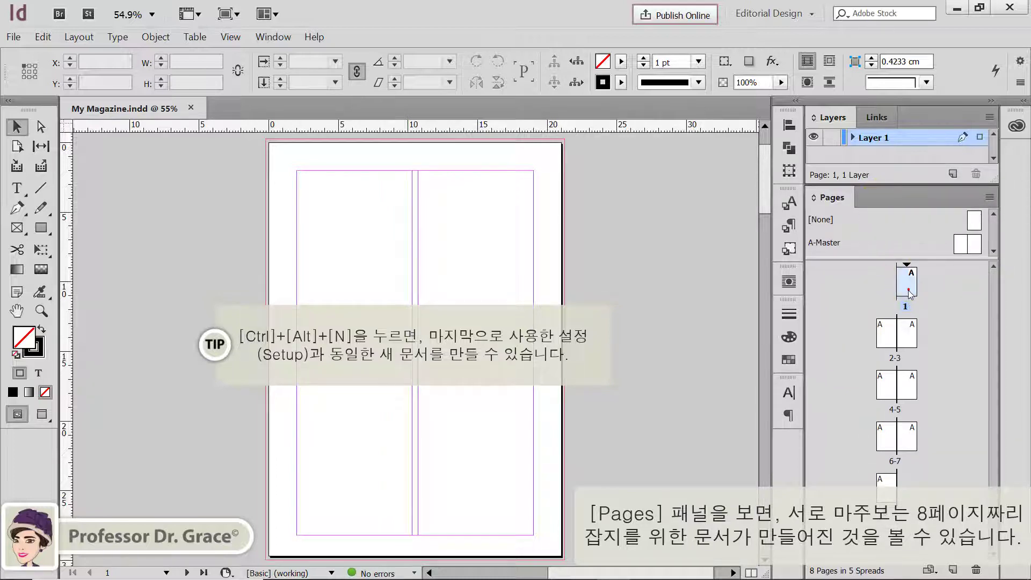
click(885, 346)
click(912, 339)
click(883, 389)
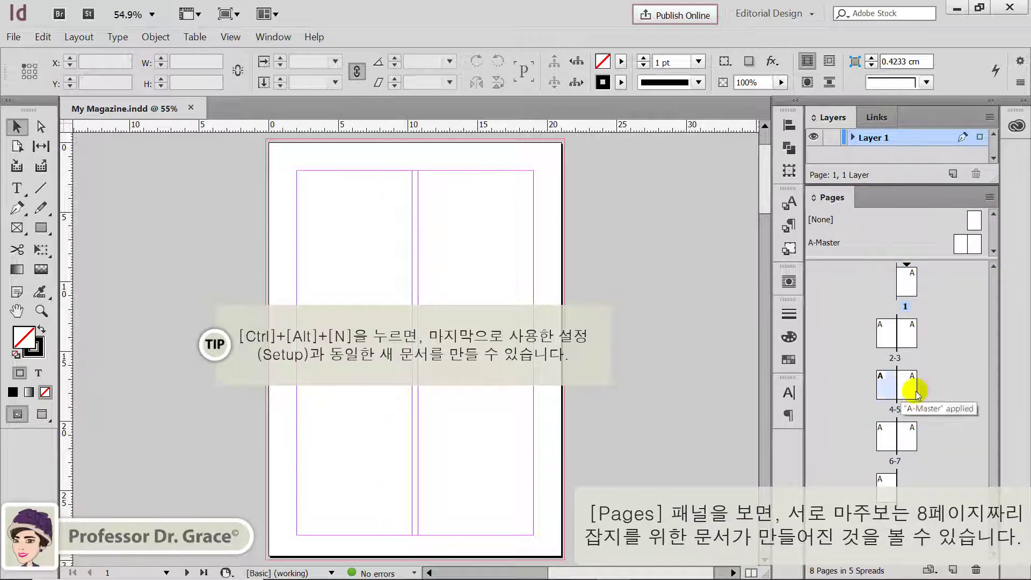
click(915, 391)
click(886, 438)
click(901, 432)
click(885, 486)
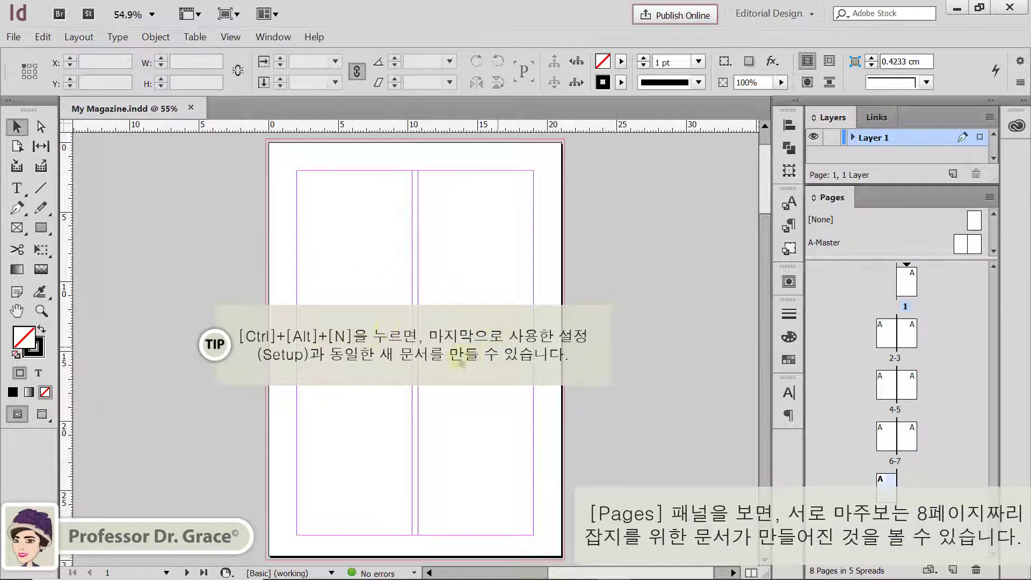
click(529, 173)
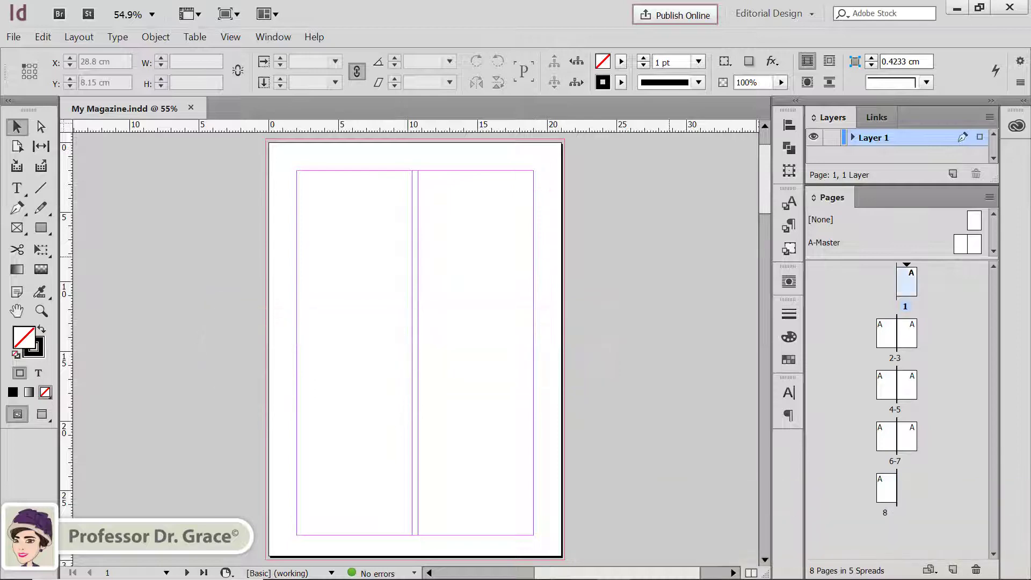